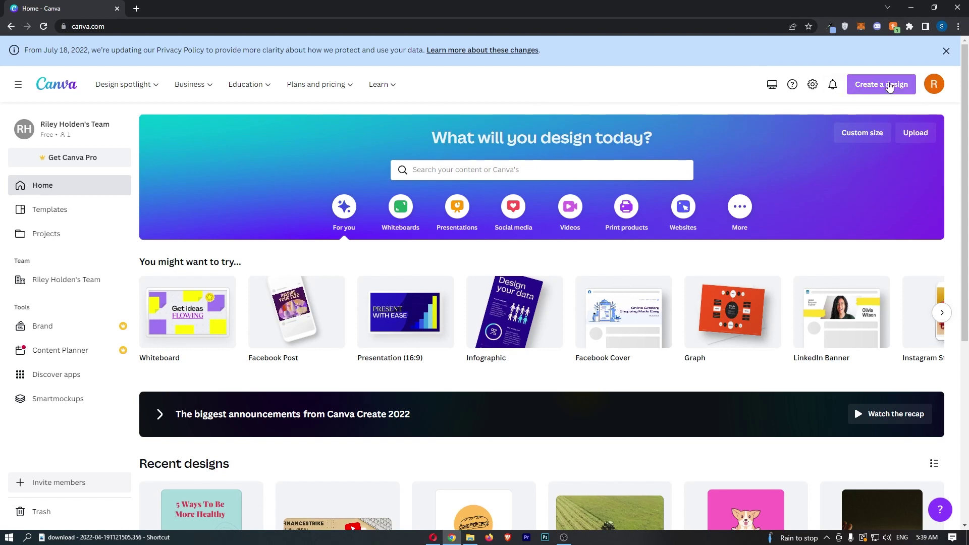
Create a new blank Facebook Ad design at 1200 × 628 px.
{"action": "left_click", "coordinate": [875, 87]}
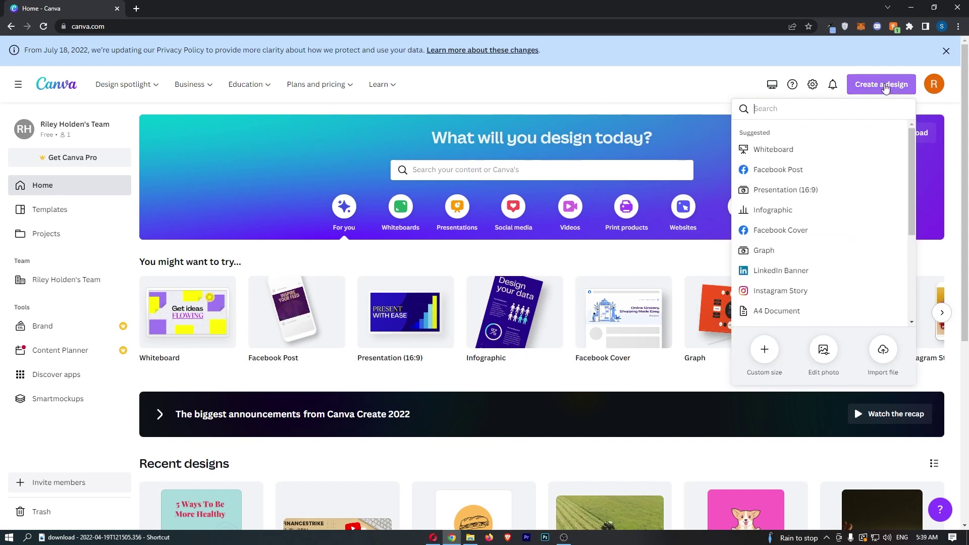
{"action": "type", "text": "FACEBOOK AD"}
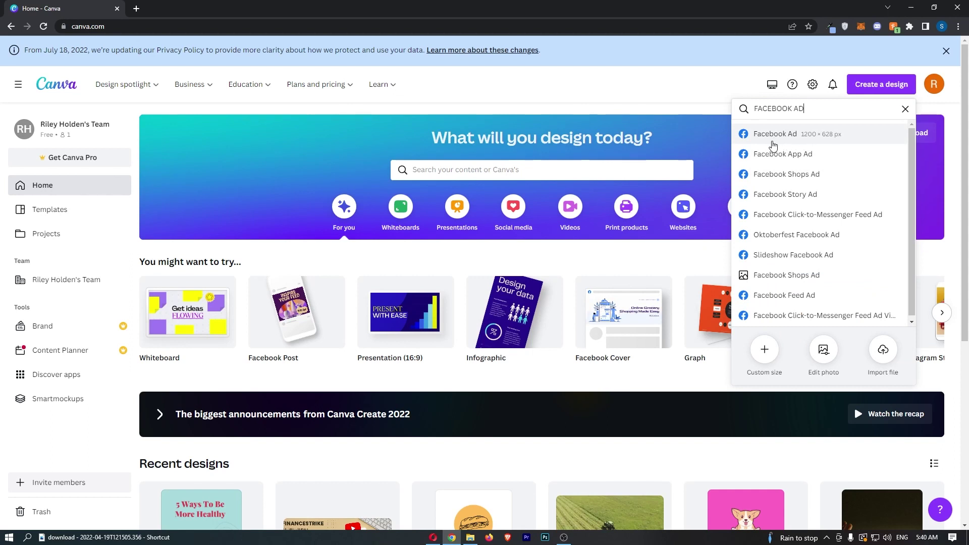
{"action": "left_click", "coordinate": [774, 136]}
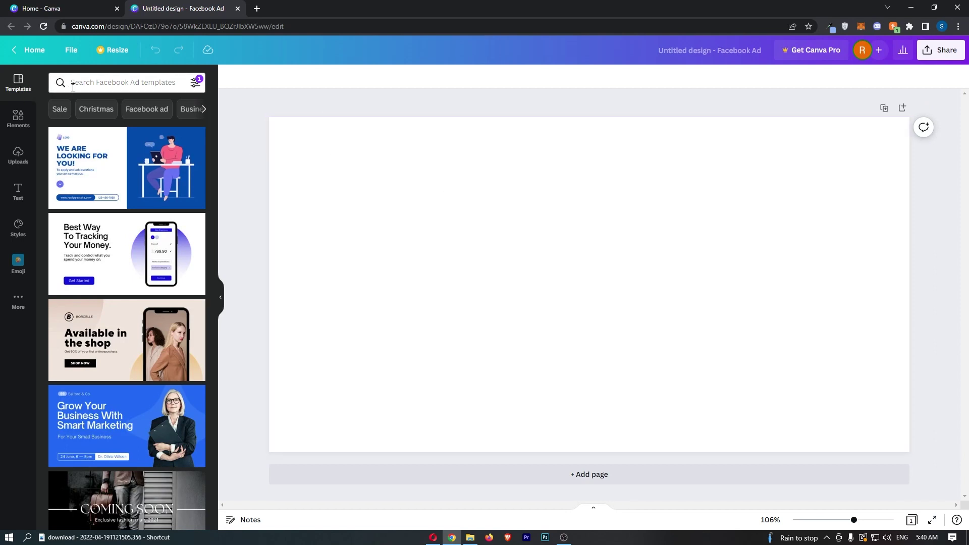
{"action": "scroll", "coordinate": [127, 167], "scroll_direction": "down", "scroll_amount": 5}
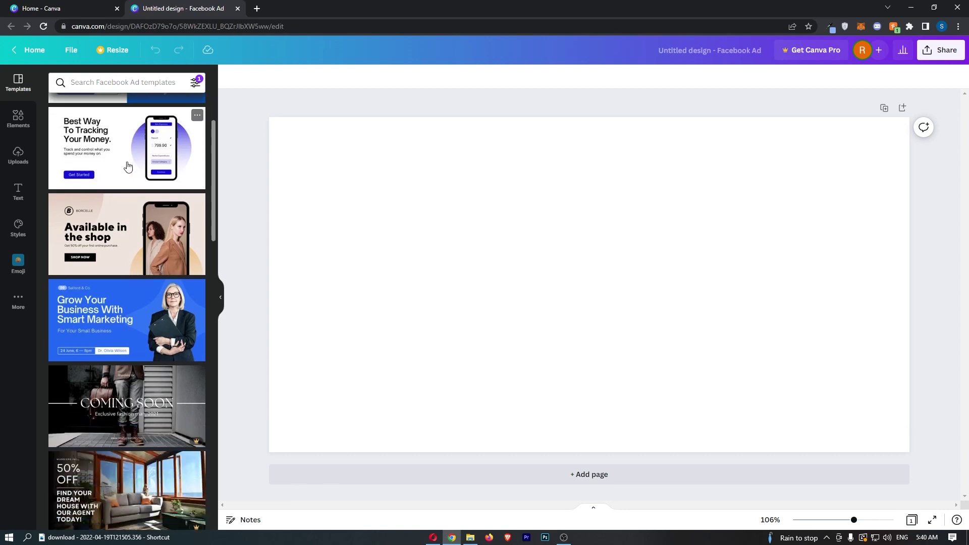
{"action": "scroll", "coordinate": [127, 167], "scroll_direction": "down", "scroll_amount": 5}
{"action": "scroll", "coordinate": [127, 167], "scroll_direction": "down", "scroll_amount": 5}
{"action": "scroll", "coordinate": [128, 166], "scroll_direction": "down", "scroll_amount": 5}
{"action": "scroll", "coordinate": [142, 174], "scroll_direction": "down", "scroll_amount": 3}
{"action": "scroll", "coordinate": [142, 174], "scroll_direction": "down", "scroll_amount": 5}
{"action": "scroll", "coordinate": [142, 175], "scroll_direction": "down", "scroll_amount": 3}
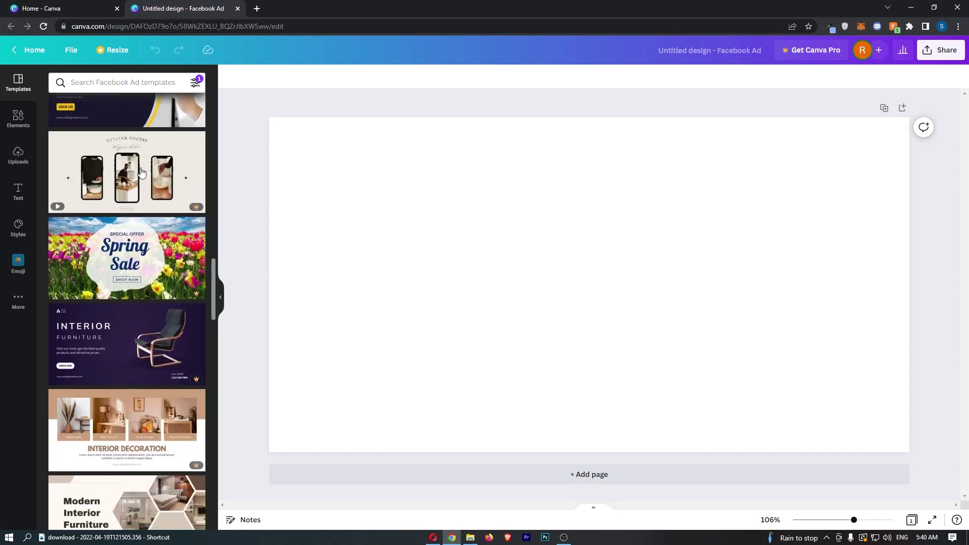
{"action": "scroll", "coordinate": [142, 171], "scroll_direction": "down", "scroll_amount": 3}
{"action": "scroll", "coordinate": [140, 166], "scroll_direction": "up", "scroll_amount": 10}
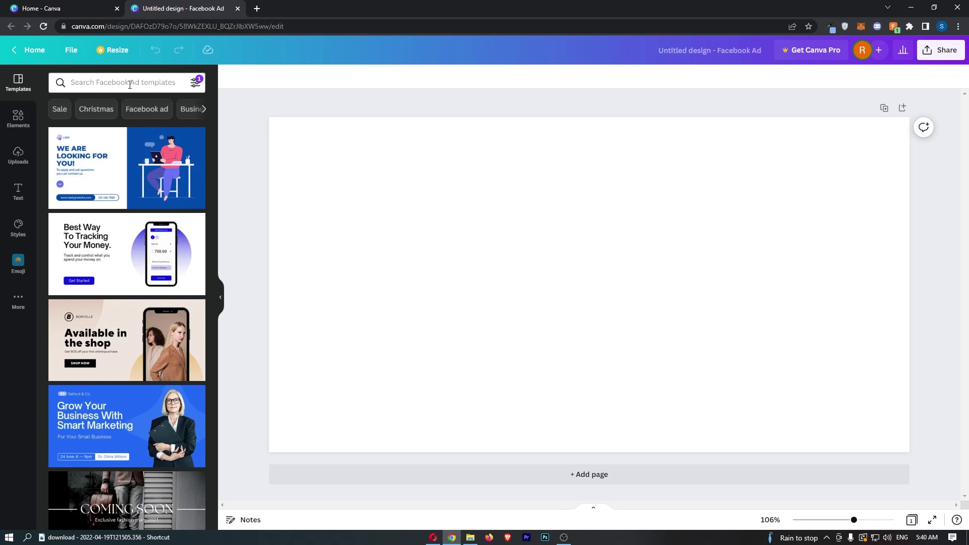
Search the Facebook Ad templates for 'coffee'.
{"action": "left_click", "coordinate": [155, 82]}
{"action": "type", "text": "COFFEE"}
{"action": "key", "text": "Return"}
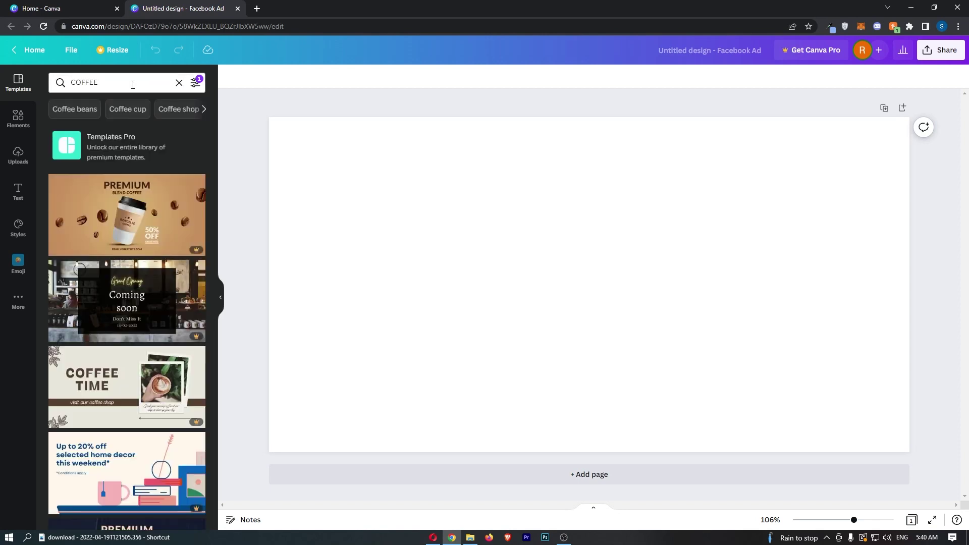
{"action": "scroll", "coordinate": [163, 109], "scroll_direction": "down", "scroll_amount": 5}
{"action": "scroll", "coordinate": [163, 109], "scroll_direction": "down", "scroll_amount": 3}
{"action": "scroll", "coordinate": [171, 144], "scroll_direction": "down", "scroll_amount": 1}
{"action": "scroll", "coordinate": [158, 145], "scroll_direction": "up", "scroll_amount": 5}
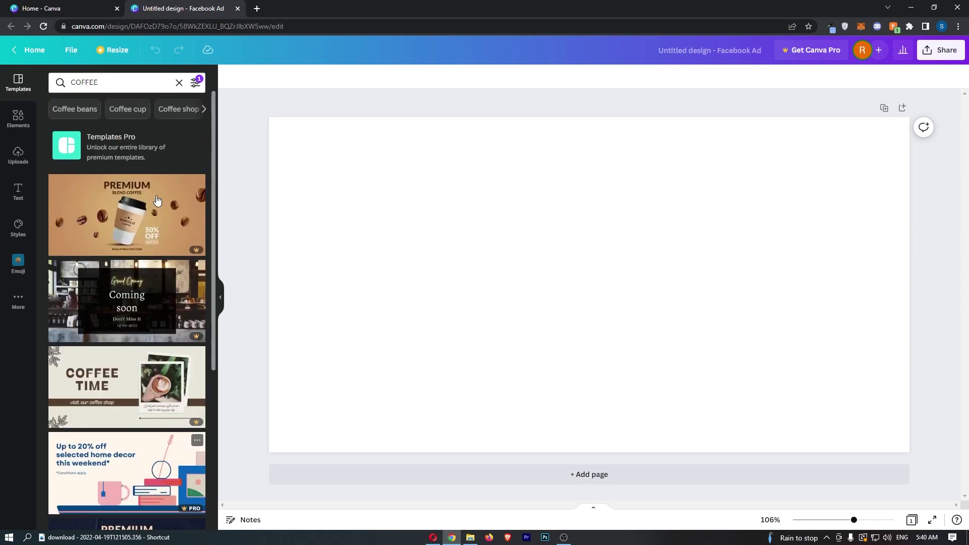
{"action": "scroll", "coordinate": [108, 279], "scroll_direction": "down", "scroll_amount": 1}
{"action": "scroll", "coordinate": [107, 279], "scroll_direction": "up", "scroll_amount": 3}
{"action": "scroll", "coordinate": [107, 279], "scroll_direction": "down", "scroll_amount": 5}
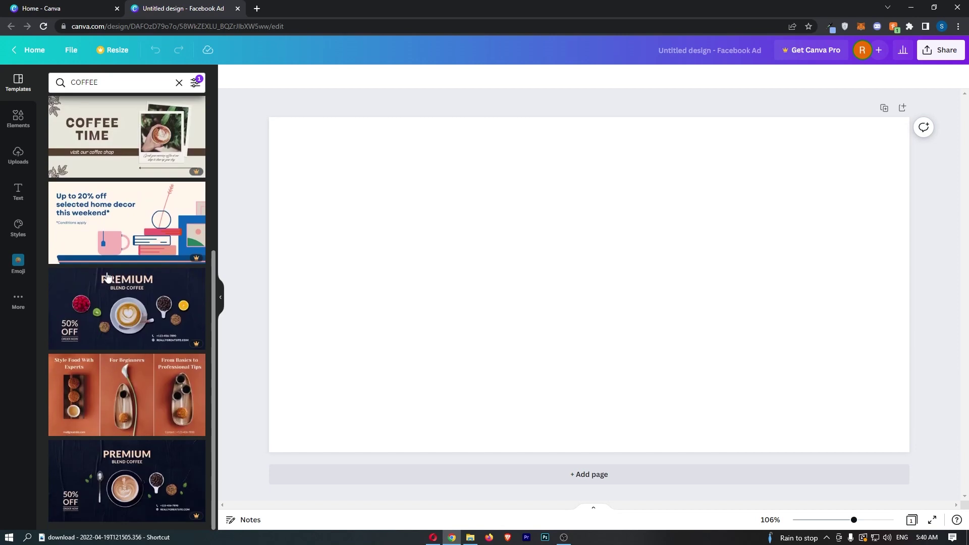
{"action": "scroll", "coordinate": [122, 258], "scroll_direction": "up", "scroll_amount": 2}
{"action": "scroll", "coordinate": [145, 248], "scroll_direction": "up", "scroll_amount": 3}
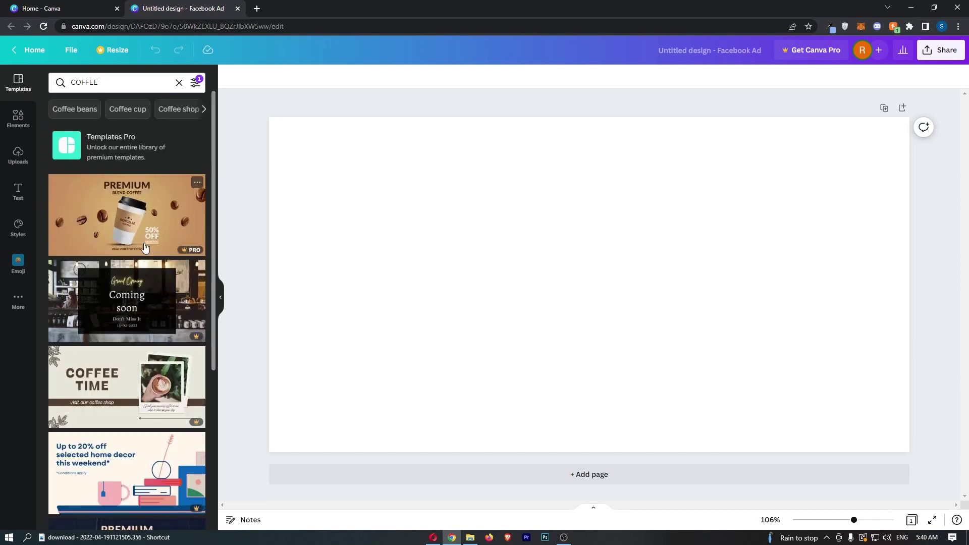
Clear the coffee search and apply the Spring Sale template to the blank page.
{"action": "left_click", "coordinate": [179, 82]}
{"action": "scroll", "coordinate": [144, 195], "scroll_direction": "down", "scroll_amount": 5}
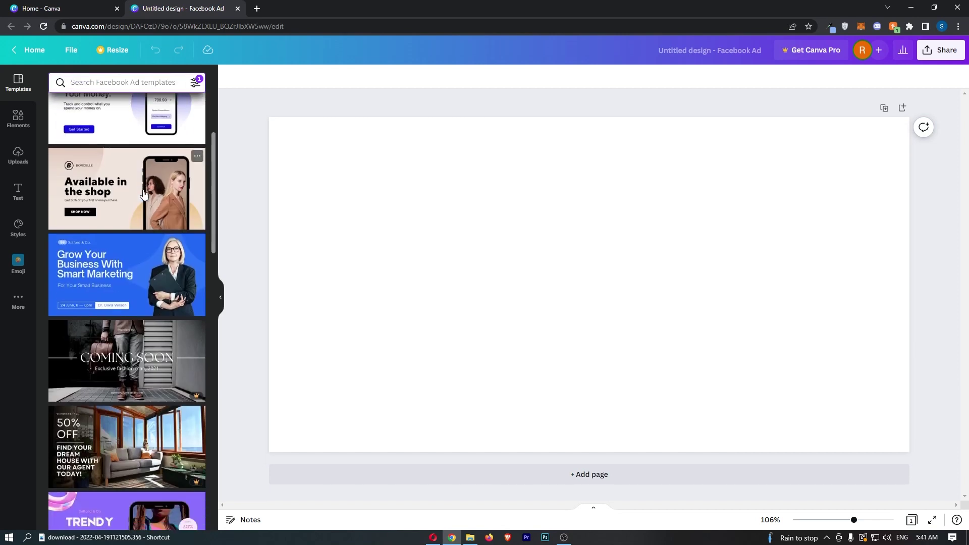
{"action": "scroll", "coordinate": [144, 196], "scroll_direction": "down", "scroll_amount": 5}
{"action": "scroll", "coordinate": [144, 196], "scroll_direction": "down", "scroll_amount": 3}
{"action": "scroll", "coordinate": [143, 195], "scroll_direction": "down", "scroll_amount": 2}
{"action": "scroll", "coordinate": [144, 195], "scroll_direction": "down", "scroll_amount": 3}
{"action": "scroll", "coordinate": [144, 194], "scroll_direction": "down", "scroll_amount": 2}
{"action": "scroll", "coordinate": [145, 194], "scroll_direction": "down", "scroll_amount": 1}
{"action": "scroll", "coordinate": [144, 194], "scroll_direction": "down", "scroll_amount": 3}
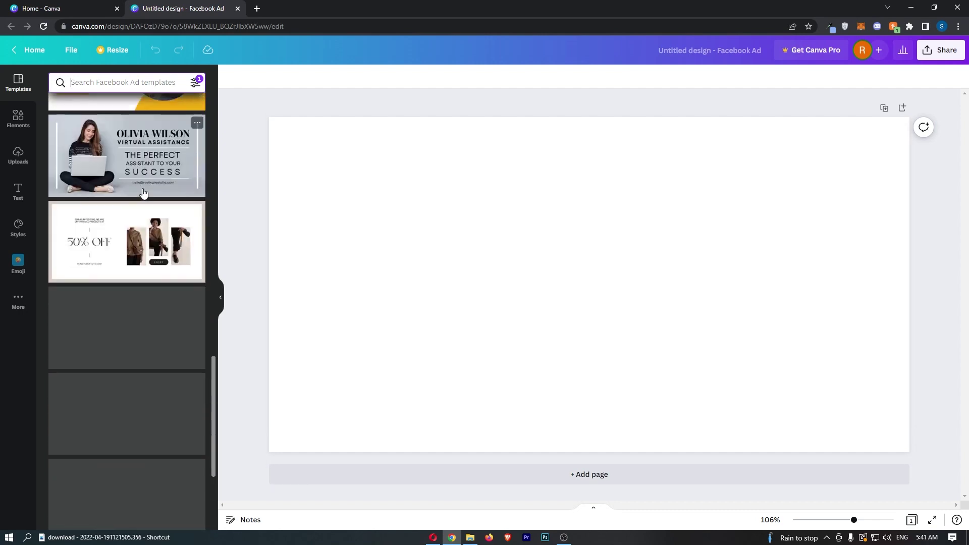
{"action": "scroll", "coordinate": [144, 194], "scroll_direction": "down", "scroll_amount": 2}
{"action": "scroll", "coordinate": [136, 241], "scroll_direction": "down", "scroll_amount": 4}
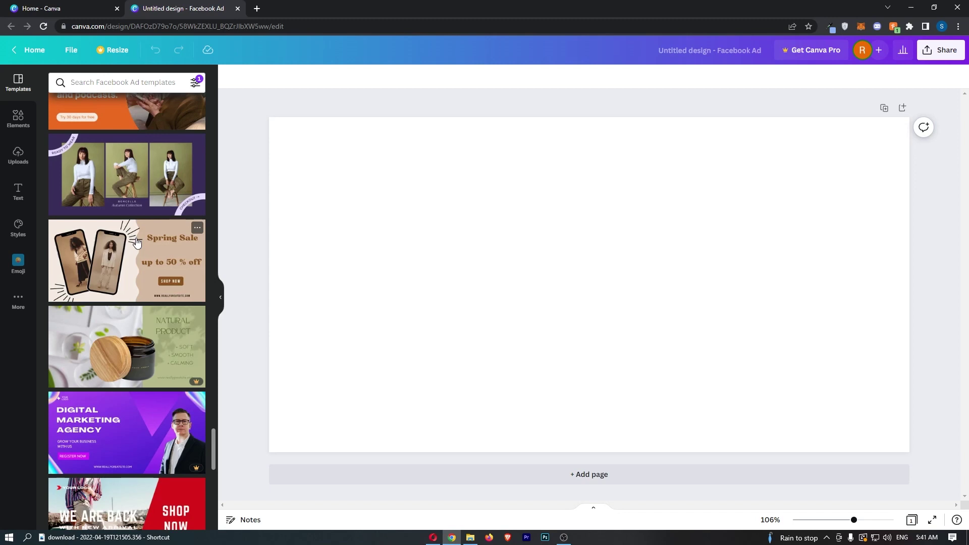
{"action": "left_click", "coordinate": [137, 250]}
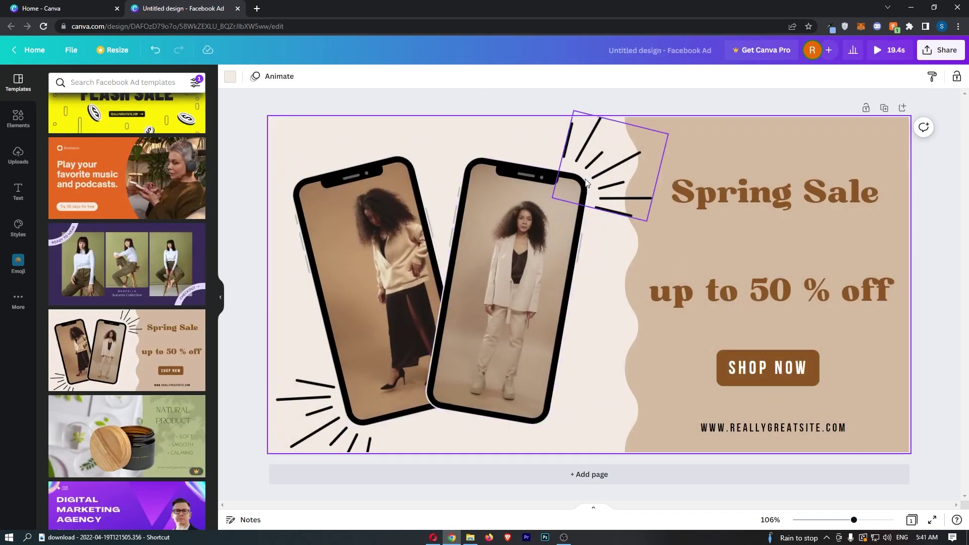
Delete both phone frames and the starburst line graphics, keeping only the tan text panel.
{"action": "left_click_drag", "start_coordinate": [854, 520], "coordinate": [850, 520]}
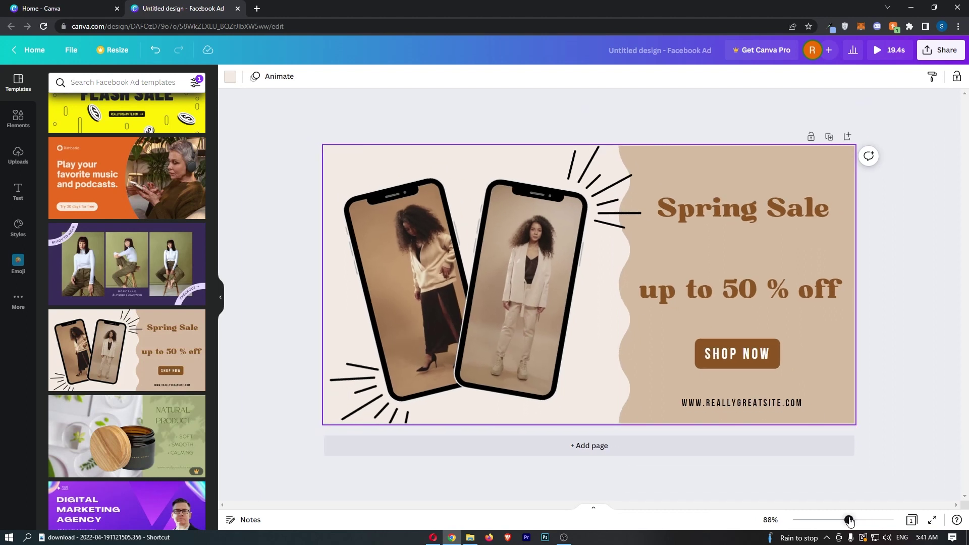
{"action": "left_click", "coordinate": [577, 275]}
{"action": "key", "text": "Delete"}
{"action": "key", "text": "Delete"}
{"action": "left_click", "coordinate": [592, 204]}
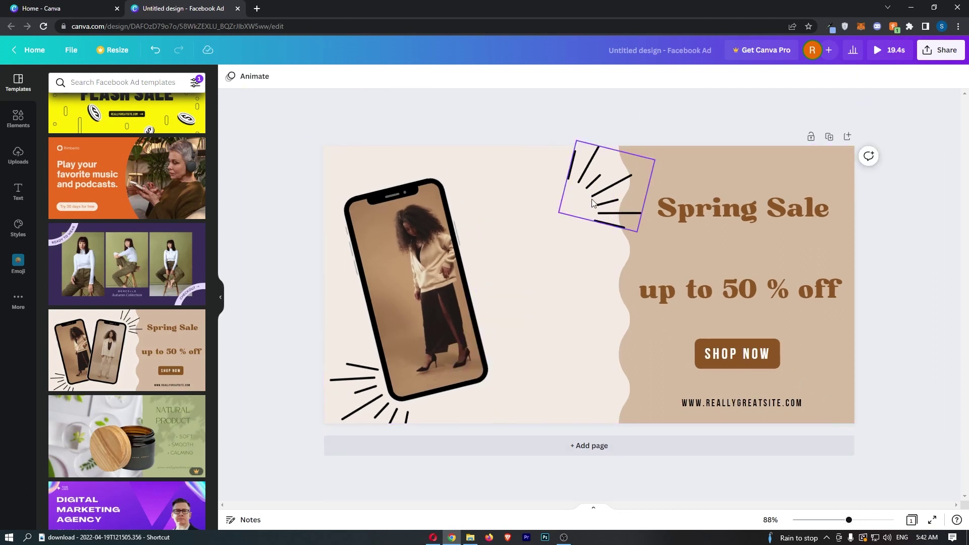
{"action": "key", "text": "Delete"}
{"action": "left_click", "coordinate": [429, 243]}
{"action": "key", "text": "Delete"}
{"action": "key", "text": "Delete"}
{"action": "left_click", "coordinate": [382, 375]}
{"action": "key", "text": "Delete"}
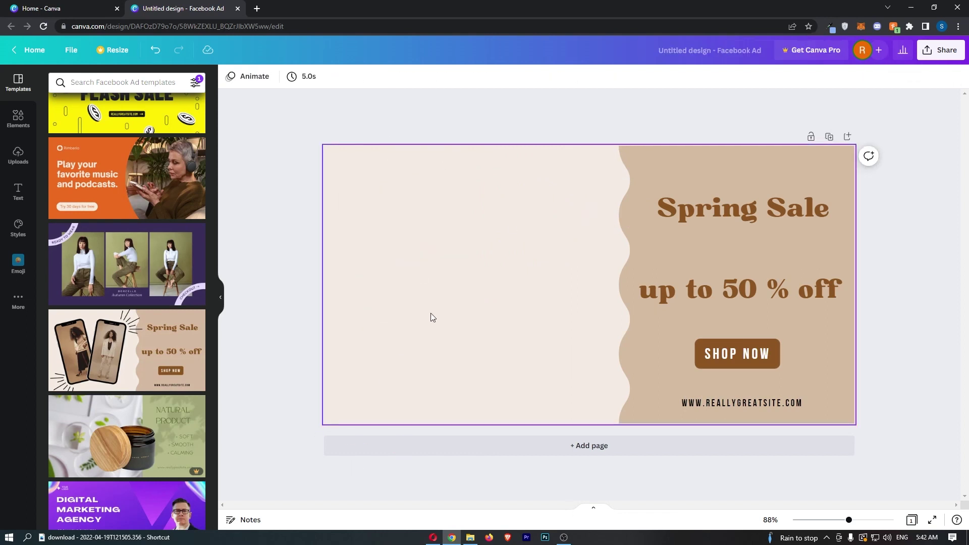
Search Elements for 'coffee shop' and filter the results to photos.
{"action": "left_click", "coordinate": [432, 318]}
{"action": "left_click", "coordinate": [18, 118]}
{"action": "left_click", "coordinate": [117, 83]}
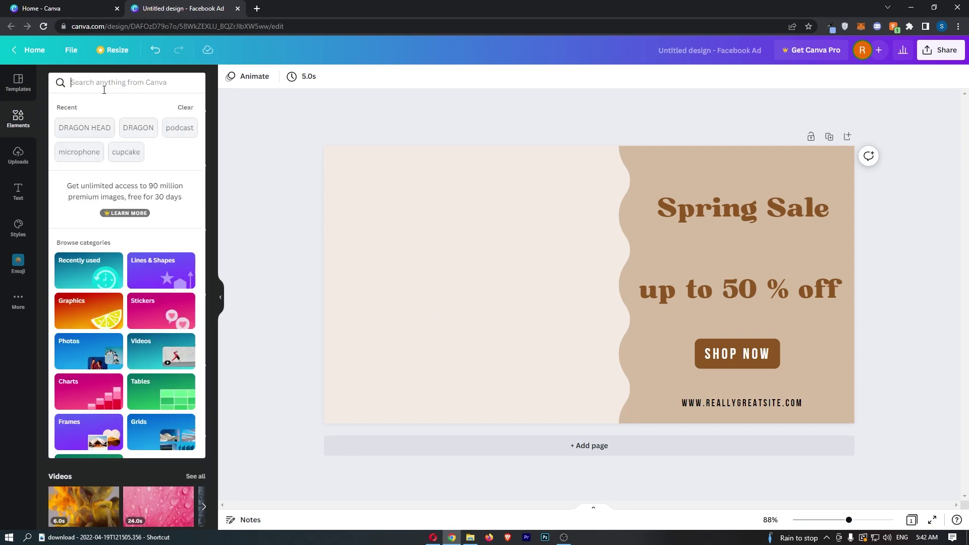
{"action": "type", "text": "COFFE"}
{"action": "key", "text": "BackSpace"}
{"action": "key", "text": "BackSpace"}
{"action": "key", "text": "BackSpace"}
{"action": "type", "text": "FFEE SHOP"}
{"action": "key", "text": "Return"}
{"action": "left_click", "coordinate": [125, 106]}
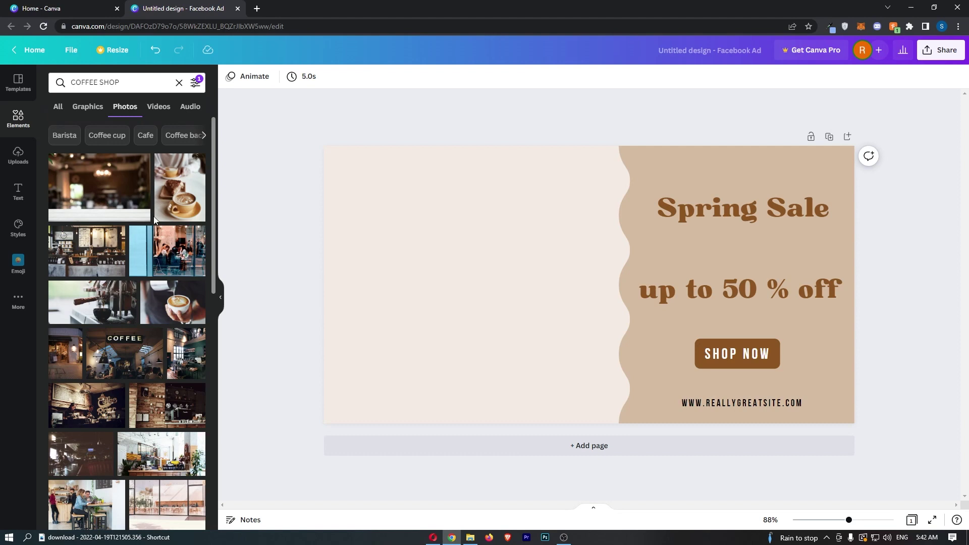
{"action": "scroll", "coordinate": [147, 250], "scroll_direction": "down", "scroll_amount": 3}
{"action": "scroll", "coordinate": [148, 251], "scroll_direction": "down", "scroll_amount": 3}
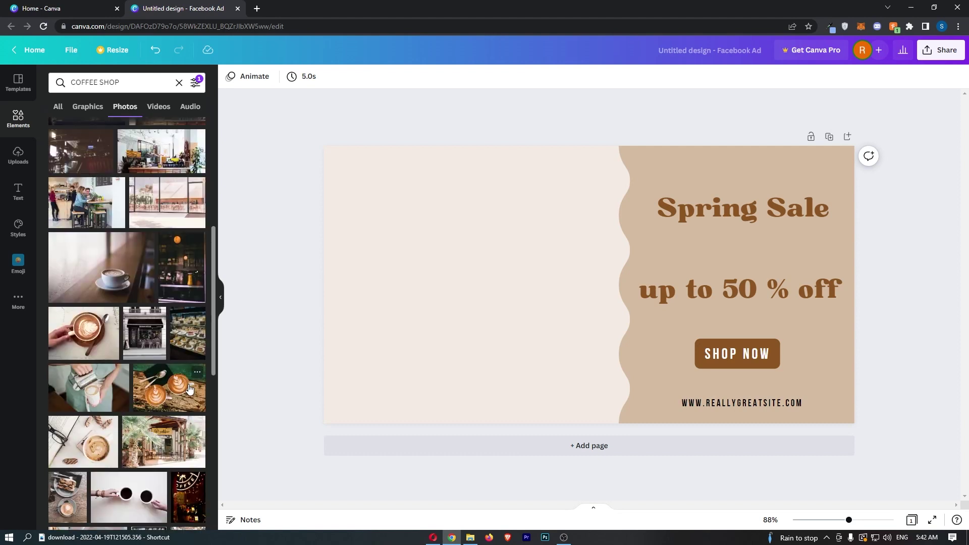
Add the latte art photo and size it to cover the ad's left side.
{"action": "left_click", "coordinate": [169, 387]}
{"action": "left_click_drag", "start_coordinate": [591, 281], "coordinate": [489, 265]}
{"action": "left_click_drag", "start_coordinate": [663, 378], "coordinate": [656, 372]}
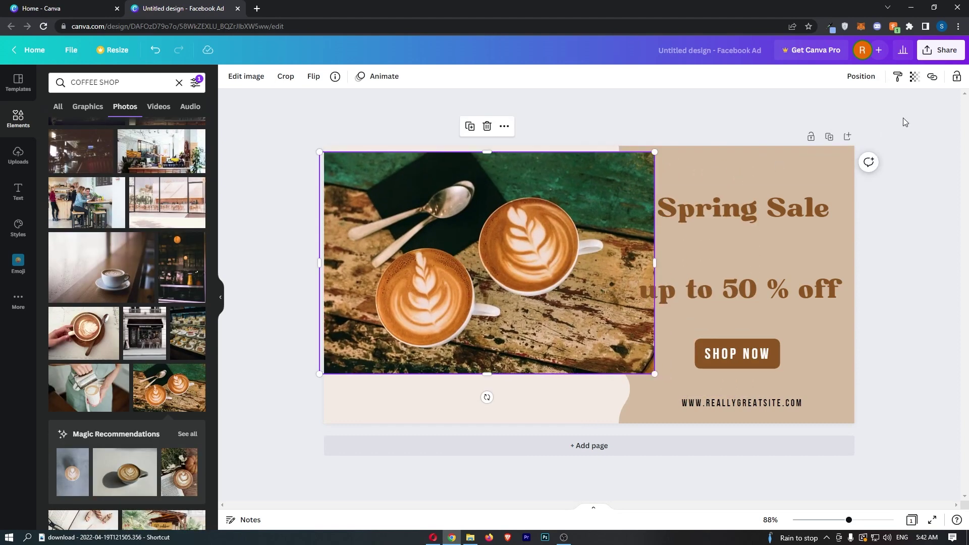
{"action": "left_click", "coordinate": [861, 76]}
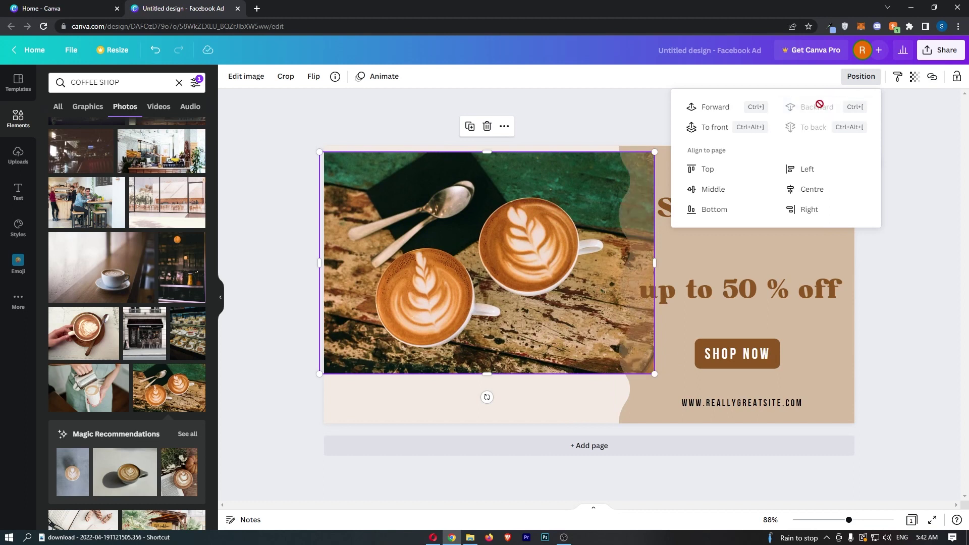
{"action": "left_click", "coordinate": [758, 303]}
{"action": "left_click_drag", "start_coordinate": [655, 373], "coordinate": [728, 418]}
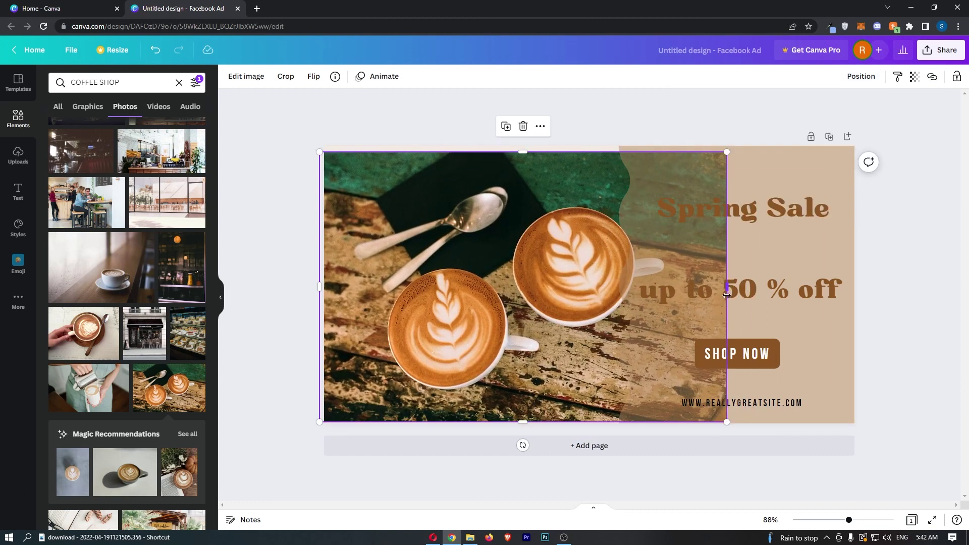
{"action": "left_click_drag", "start_coordinate": [727, 292], "coordinate": [637, 293]}
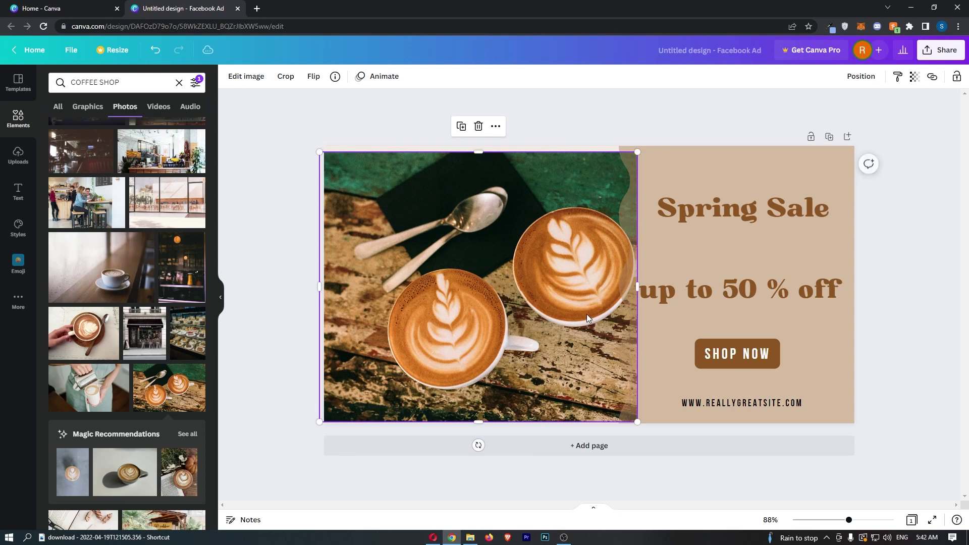
{"action": "left_click_drag", "start_coordinate": [581, 314], "coordinate": [553, 225]}
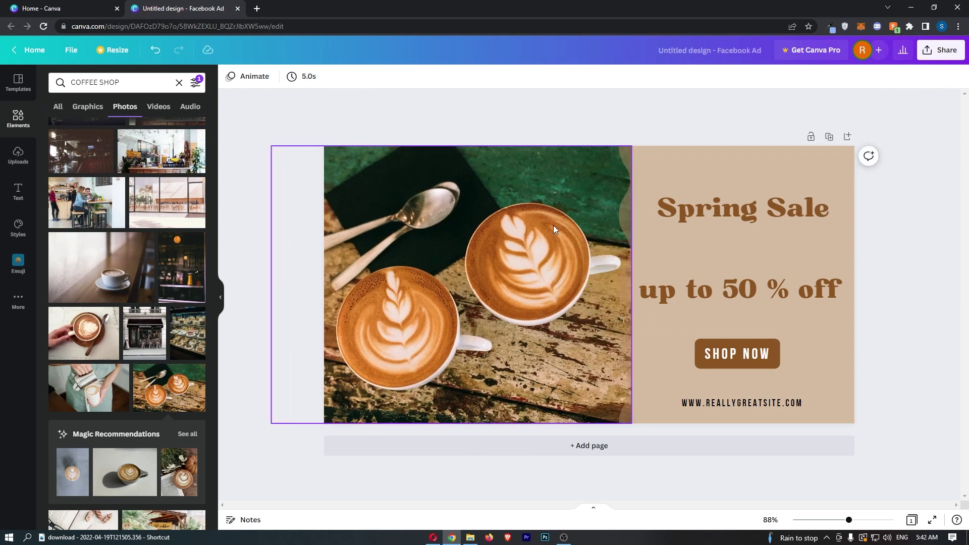
Swap it for the toasting lattes photo and send that photo behind the tan panel.
{"action": "key", "text": "Delete"}
{"action": "scroll", "coordinate": [104, 207], "scroll_direction": "up", "scroll_amount": 5}
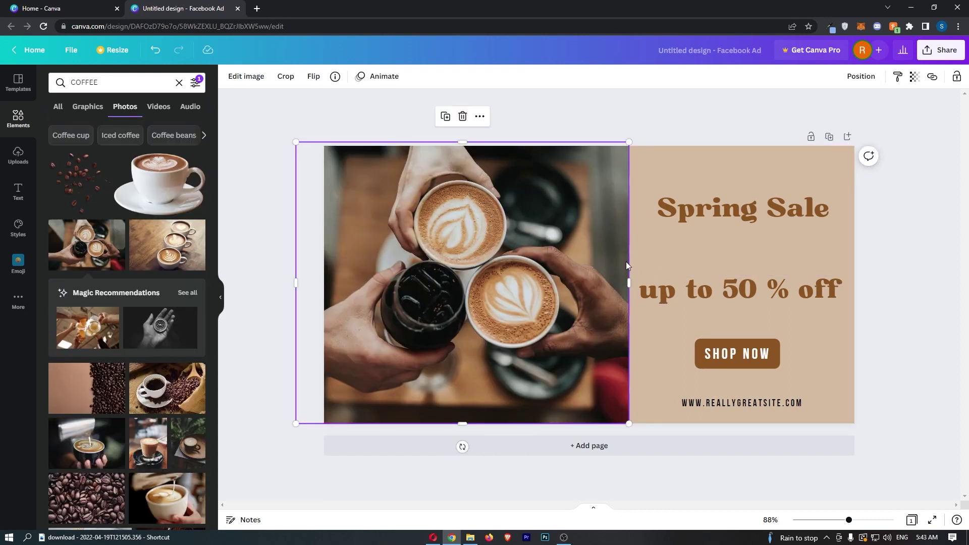
{"action": "left_click", "coordinate": [862, 76]}
{"action": "left_click", "coordinate": [825, 106]}
Retype the heading as 'Time out at Ned's Coffee Bar', widened onto two lines and centred.
{"action": "left_click", "coordinate": [742, 207]}
{"action": "double_click", "coordinate": [743, 208]}
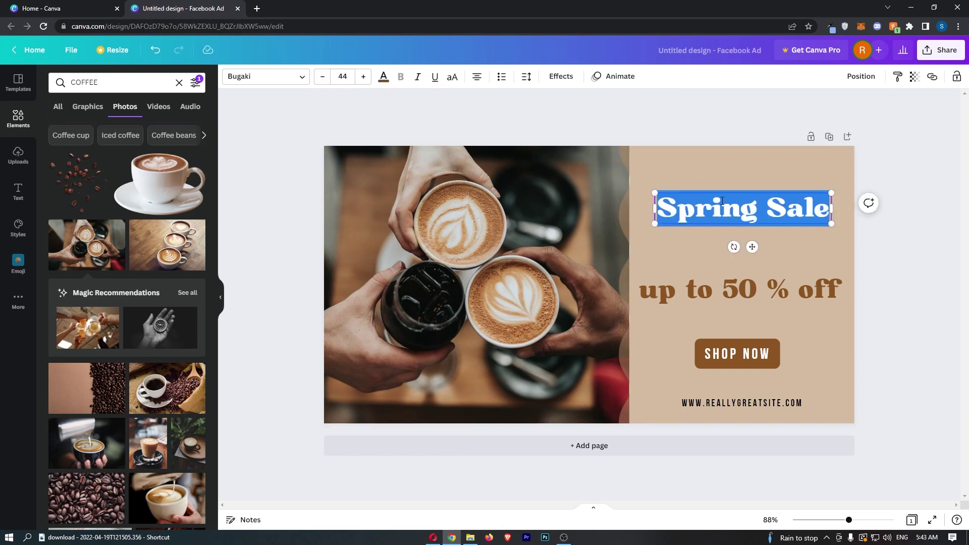
{"action": "type", "text": "Time out at Ned's Coffee Bar"}
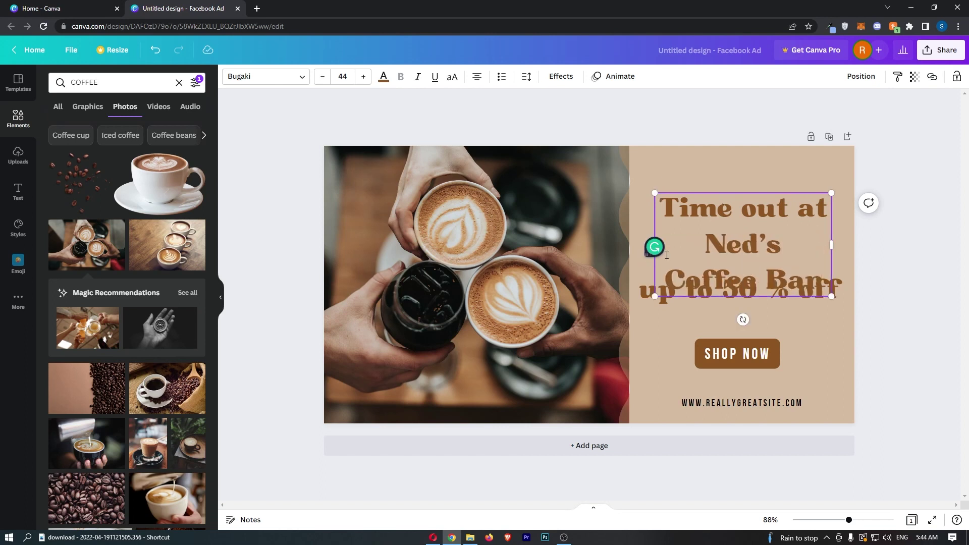
{"action": "left_click_drag", "start_coordinate": [832, 244], "coordinate": [854, 244]}
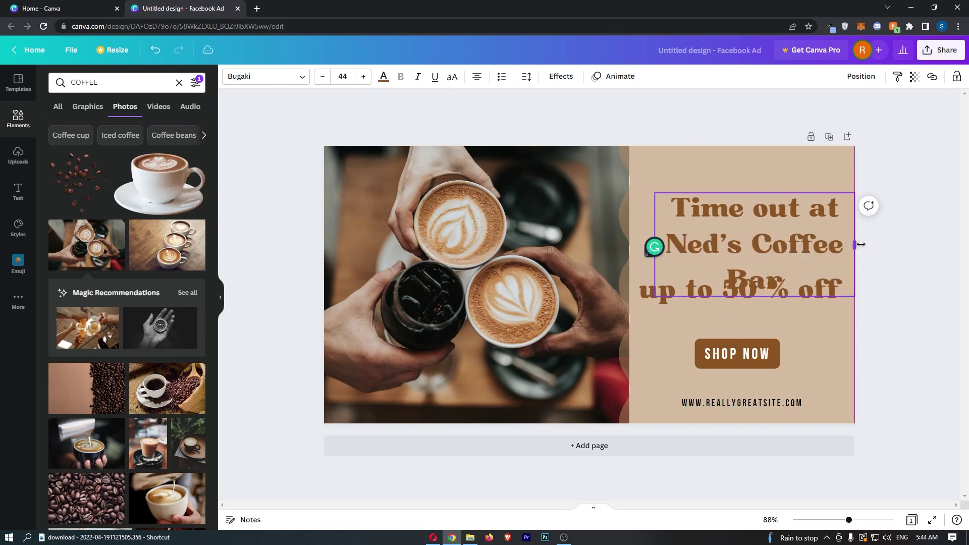
{"action": "left_click", "coordinate": [800, 190]}
{"action": "left_click_drag", "start_coordinate": [801, 213], "coordinate": [790, 212]}
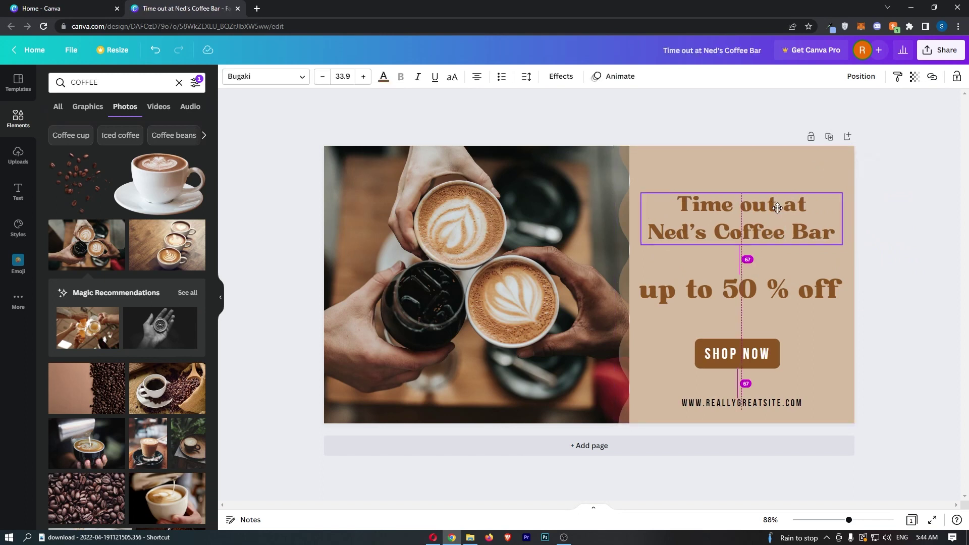
{"action": "key", "text": "Escape"}
Nudge the 'up to 50% off' line slightly to the right.
{"action": "left_click", "coordinate": [788, 291]}
{"action": "left_click_drag", "start_coordinate": [787, 291], "coordinate": [794, 291]}
{"action": "key", "text": "Escape"}
{"action": "left_click", "coordinate": [733, 390]}
Replace 'REALLYGREATSITE' with 'GRGESGER' in the bottom website address.
{"action": "left_click", "coordinate": [734, 400]}
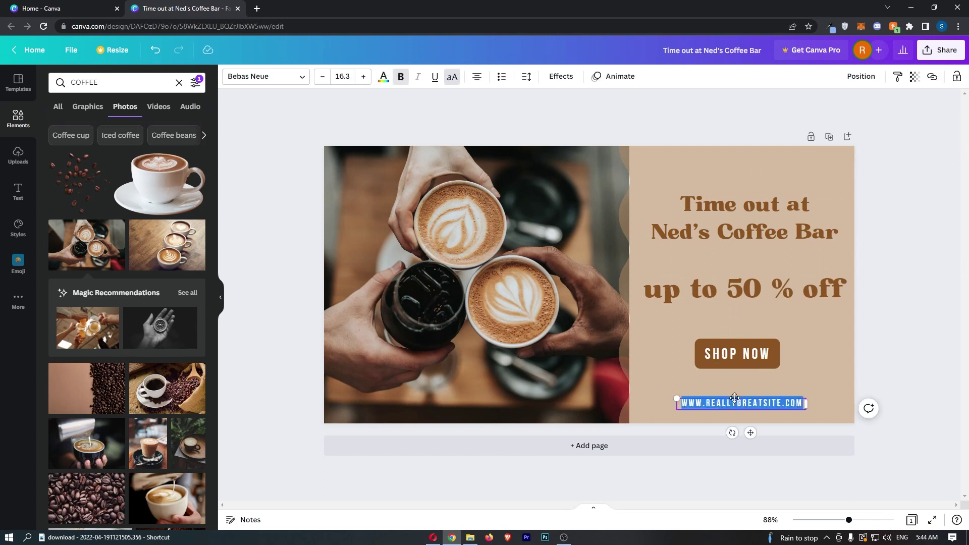
{"action": "left_click_drag", "start_coordinate": [709, 402], "coordinate": [785, 402]}
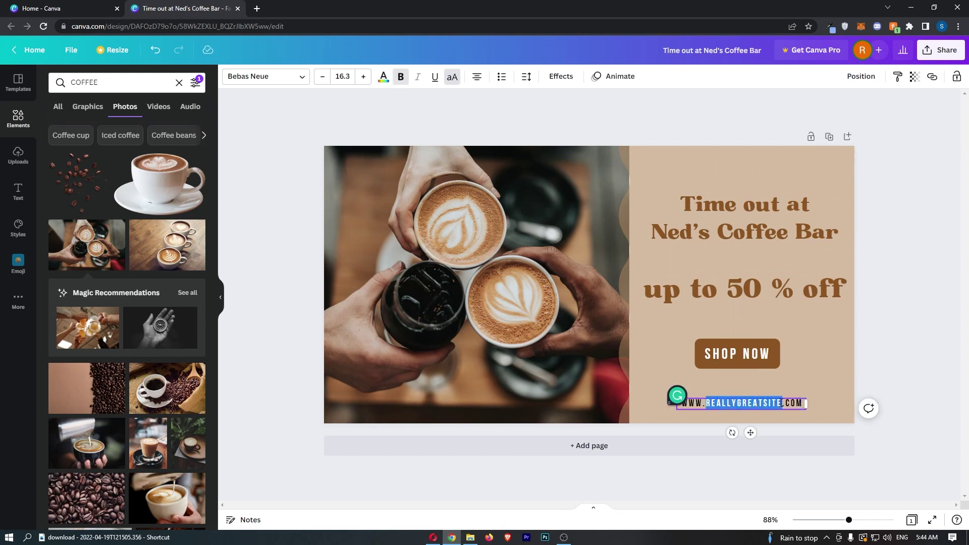
{"action": "type", "text": "GRGESGER"}
{"action": "left_click", "coordinate": [921, 321]}
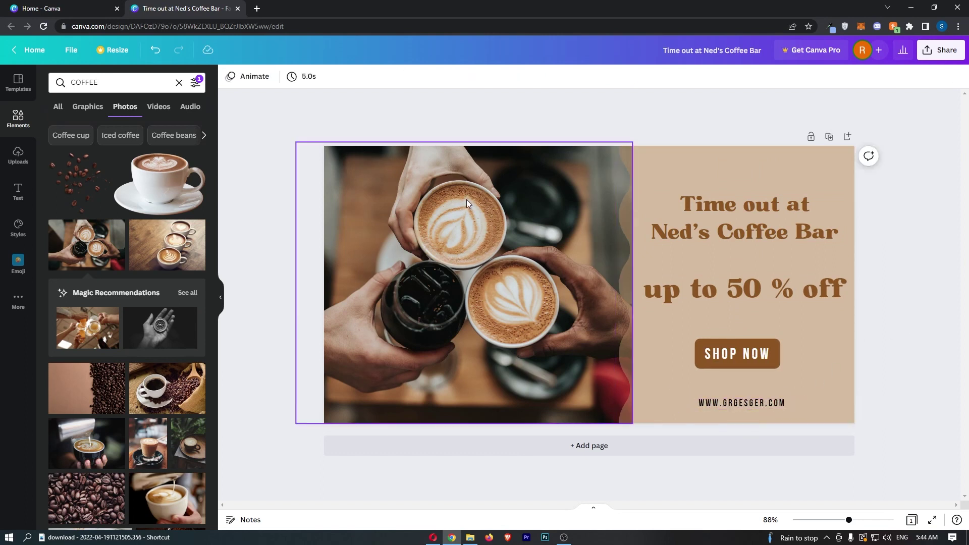